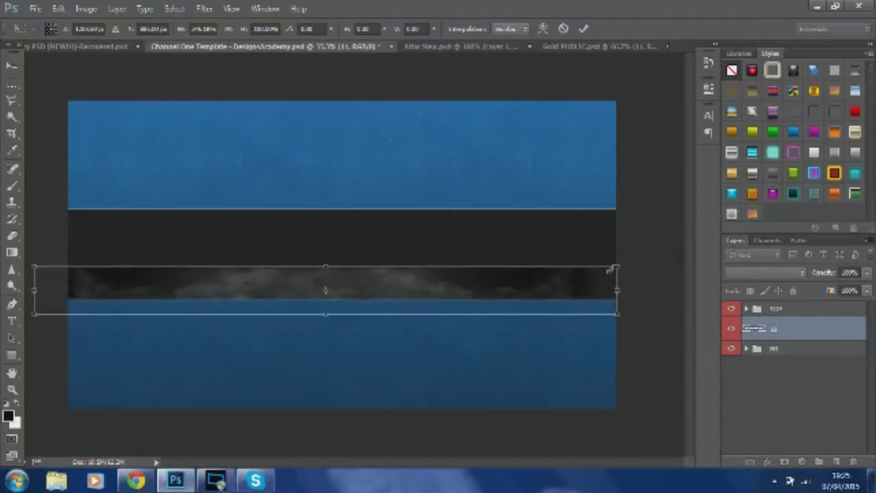
Nudge the stretched smoke strip horizontally so it spans the lower part of the dark band.
key(shift+Right)
key(shift+Right)
Compare Overlay, Hard Light, Color Dodge and Darker Color on the smoke strip, restore Normal and commit the transform.
click(765, 273)
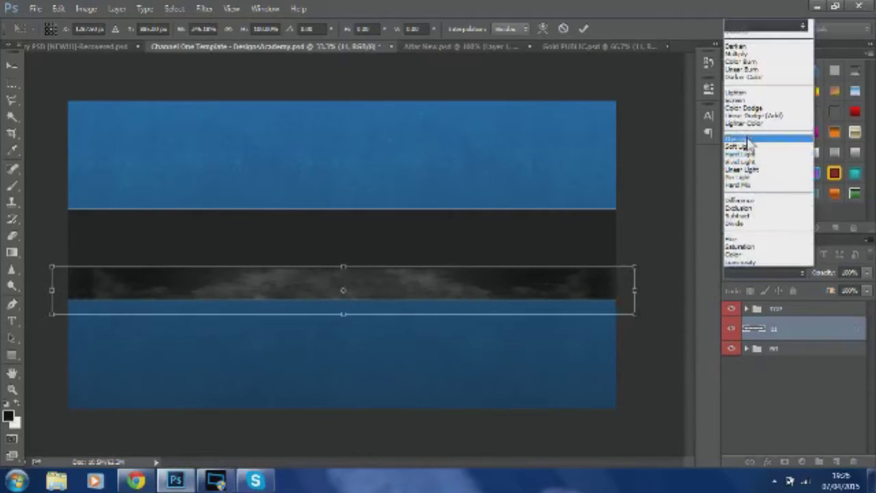
click(749, 141)
click(766, 273)
click(751, 154)
click(766, 272)
key(Up)
key(Up)
key(Up)
key(Up)
key(Up)
key(Up)
key(Up)
key(Up)
key(Up)
key(Up)
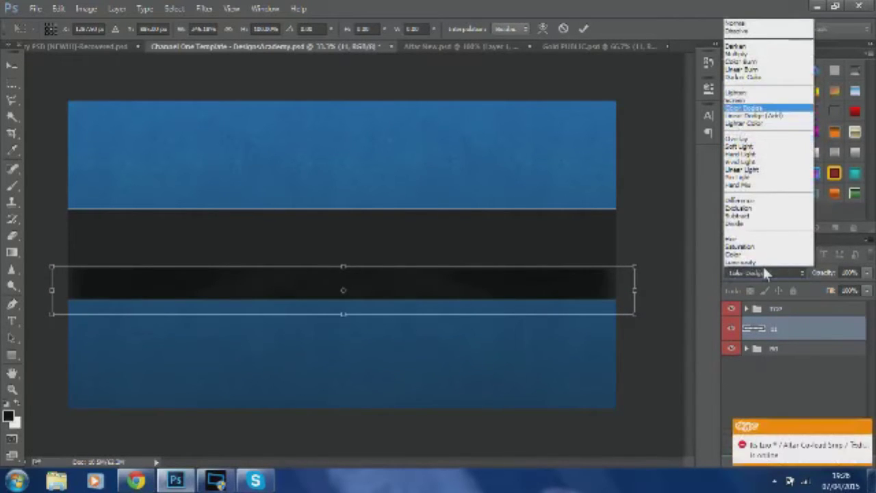
key(Return)
key(Up)
key(Up)
key(Up)
key(Up)
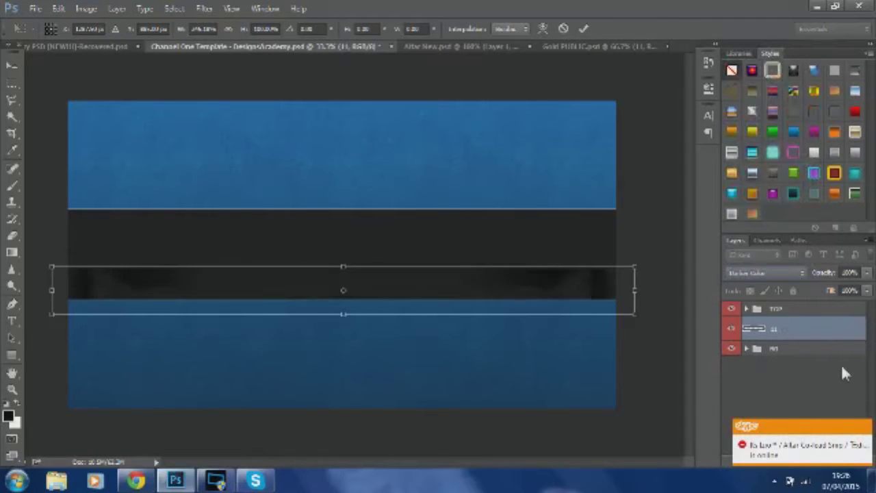
key(Return)
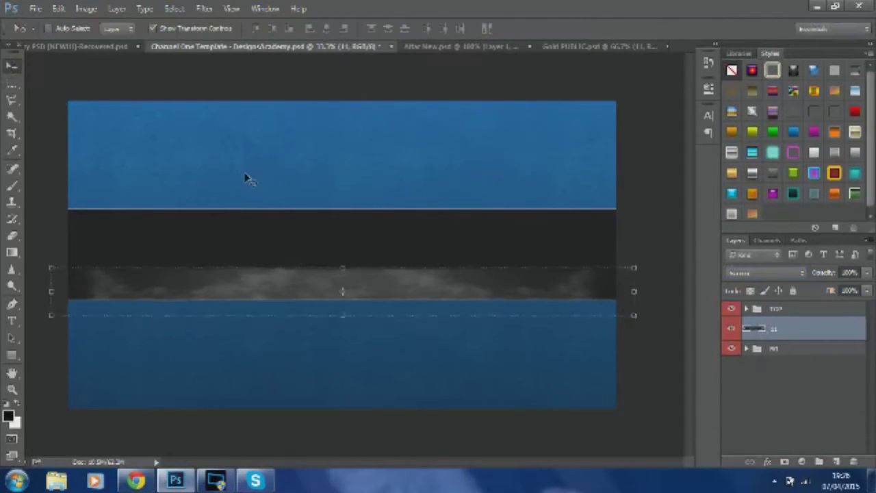
Add the text ZLGC in Cartwheel Regular, slightly enlarged, near the centre of the dark band.
key(t)
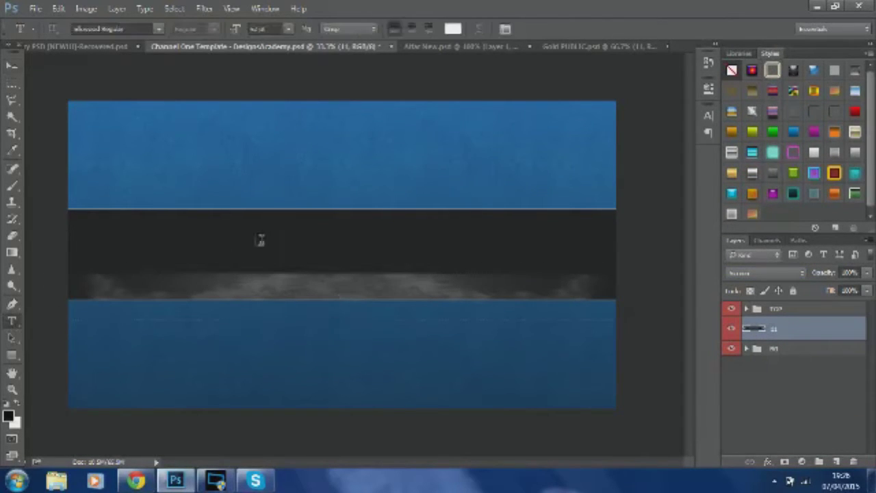
click(261, 239)
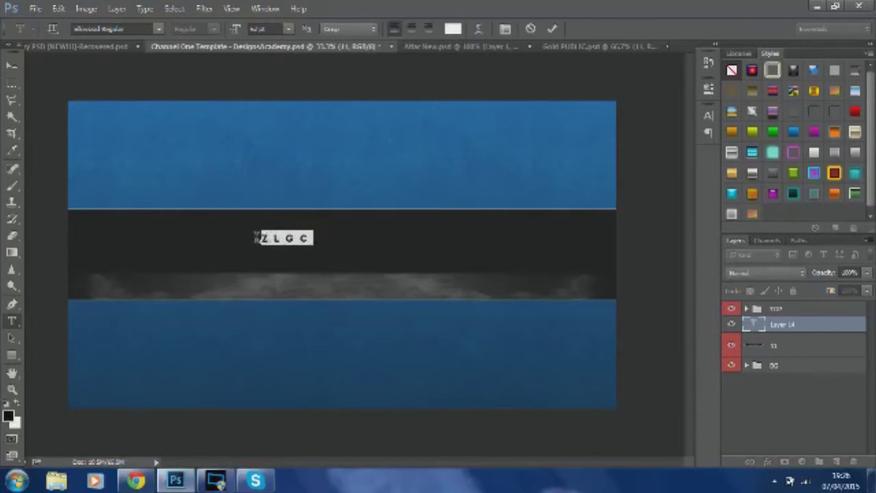
click(158, 30)
text(WH)
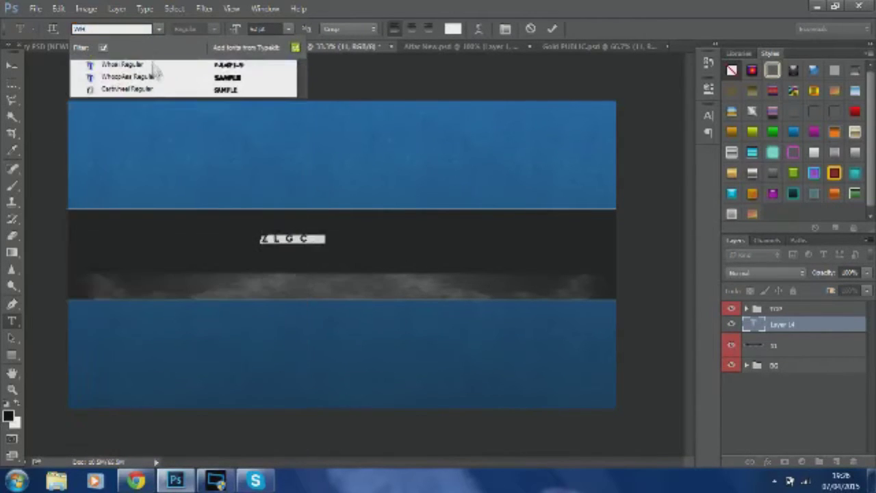
click(149, 90)
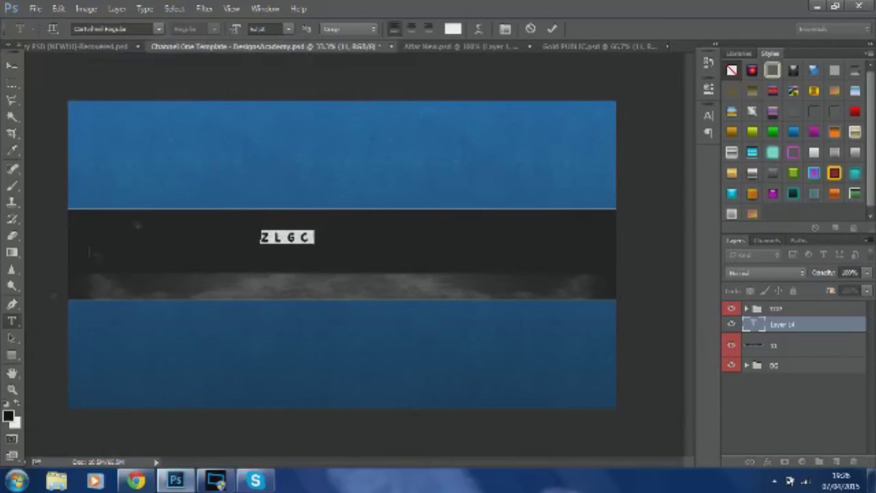
drag(238, 34, 244, 34)
click(11, 65)
drag(300, 237, 344, 238)
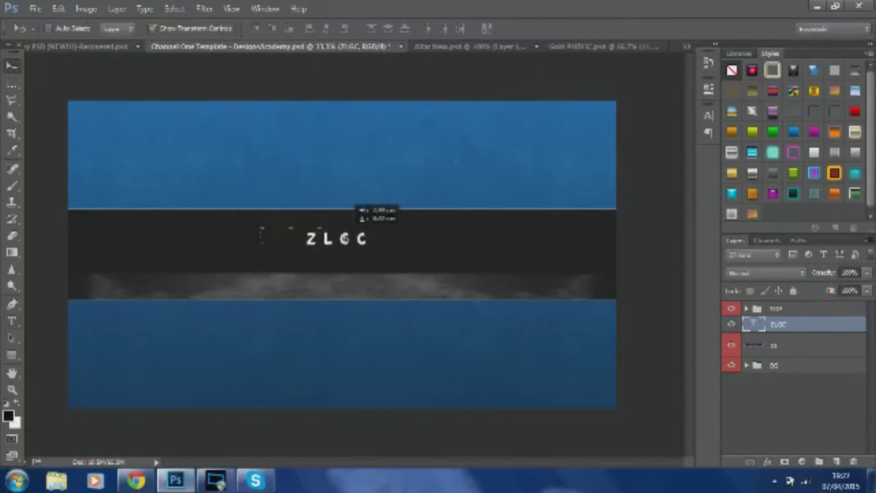
Try a preset layer style with bevel, satin and overlay effects on the ZLGC text.
click(732, 152)
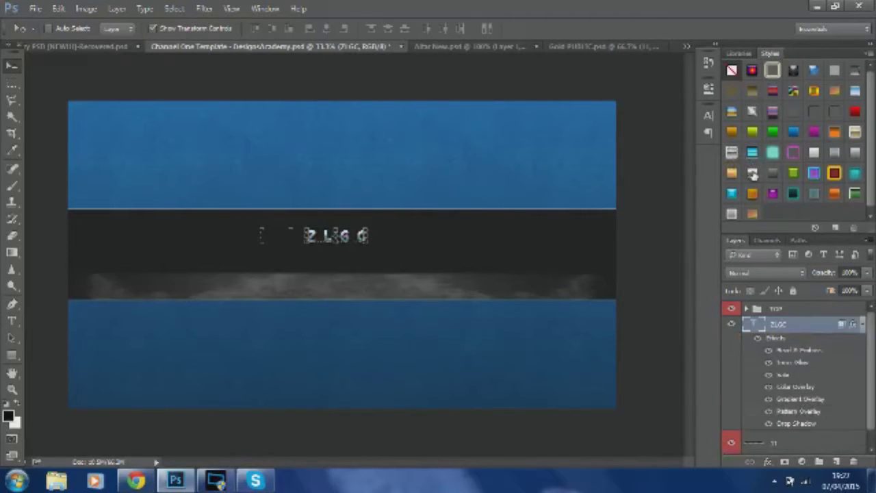
Bring smoke texture layer 9 from Gold PUBLIC.psd into the channel template, over the ZLGC text.
click(558, 47)
click(732, 441)
click(732, 391)
click(765, 390)
drag(251, 240, 356, 196)
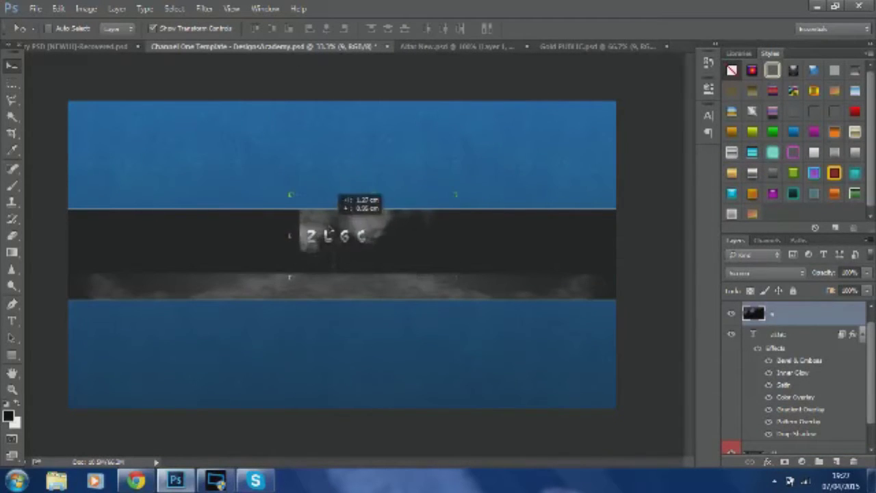
Try the Screen, Overlay and Lighter Color blend modes on the smoke texture over ZLGC.
click(766, 272)
click(752, 100)
click(747, 275)
click(736, 139)
click(754, 272)
click(756, 123)
Set the smoke texture's opacity to 54% and clip it to the ZLGC text.
drag(501, 212, 502, 214)
drag(868, 273, 836, 282)
right_click(842, 315)
click(760, 209)
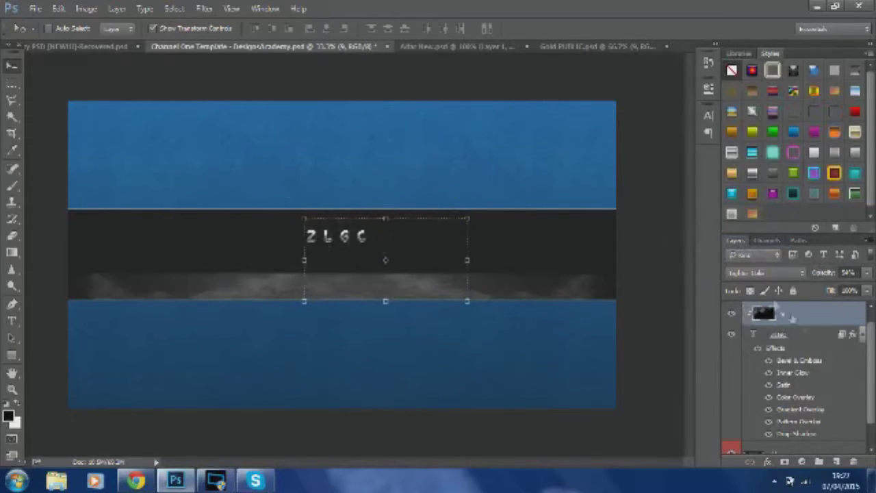
Remove the layer style from the ZLGC text and set the clipped smoke texture's blend mode to Normal.
click(809, 337)
click(733, 72)
click(828, 330)
click(794, 273)
click(739, 29)
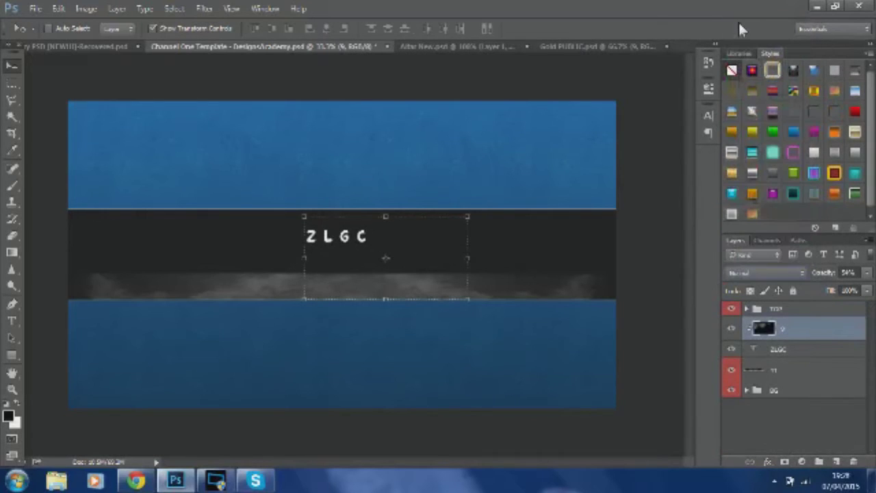
Trim the upper edge of the lower smoke strip along an irregular lasso outline and reduce the strip's opacity.
click(808, 369)
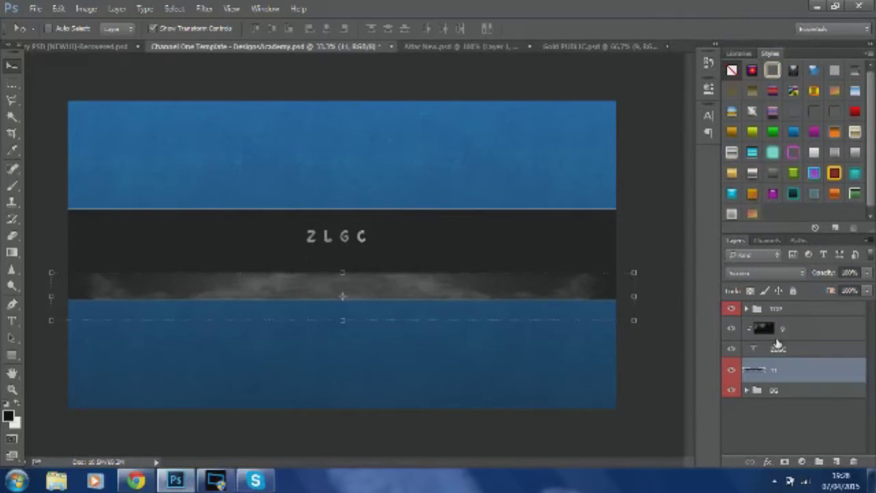
key(m)
drag(112, 244, 115, 267)
click(175, 9)
click(181, 34)
key(l)
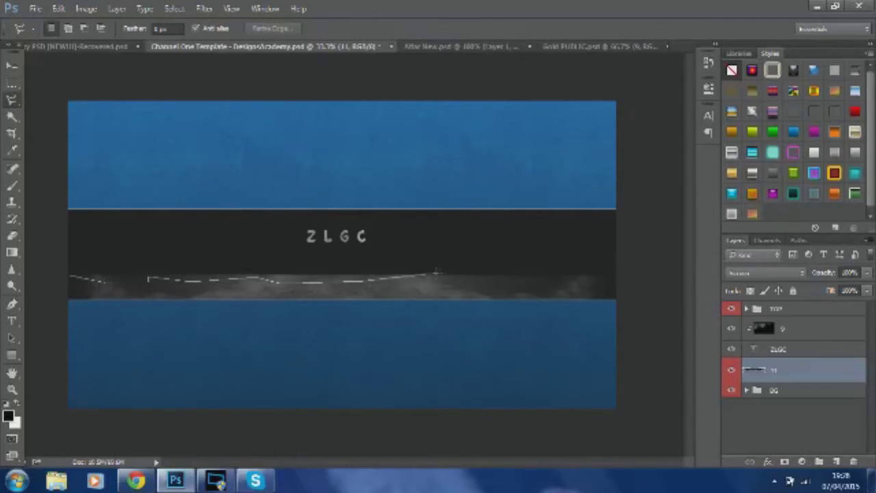
click(72, 273)
key(Delete)
key(Return)
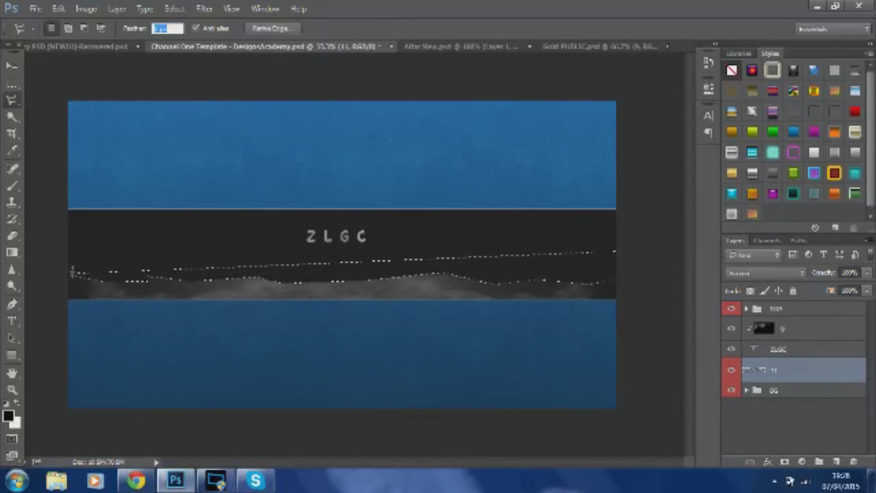
key(ctrl+d)
click(13, 66)
drag(853, 291, 830, 286)
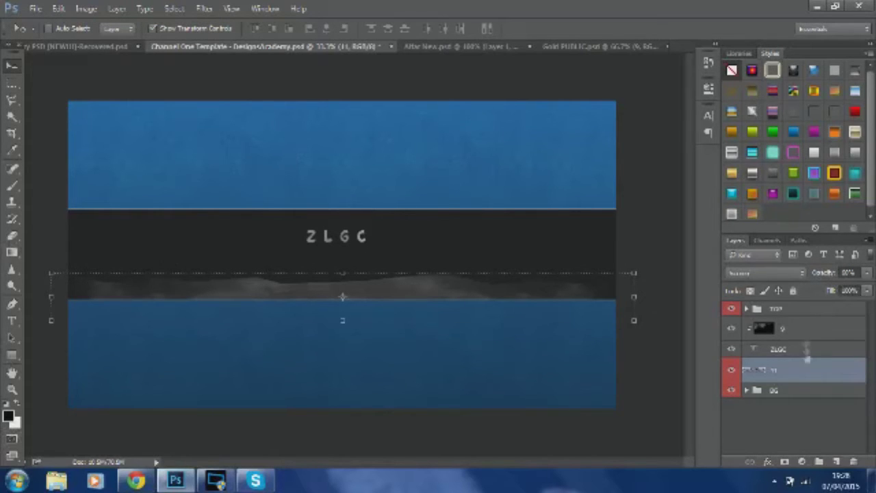
Duplicate the ZLGC text as a LEADER OF ALTAR line placed just beneath it.
click(807, 352)
key(ctrl+j)
click(12, 320)
drag(373, 237, 221, 240)
text(LEADER OF ALTAR)
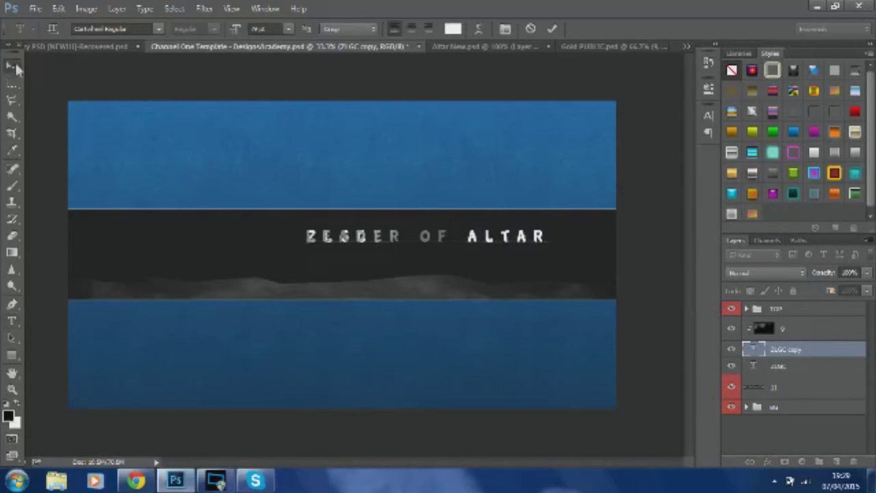
click(16, 67)
drag(413, 242, 315, 259)
Compare blend modes on the LEADER OF ALTAR text and set it to Linear Dodge (Add).
click(800, 273)
click(737, 159)
click(798, 273)
click(760, 147)
click(774, 273)
click(754, 155)
click(767, 274)
click(754, 120)
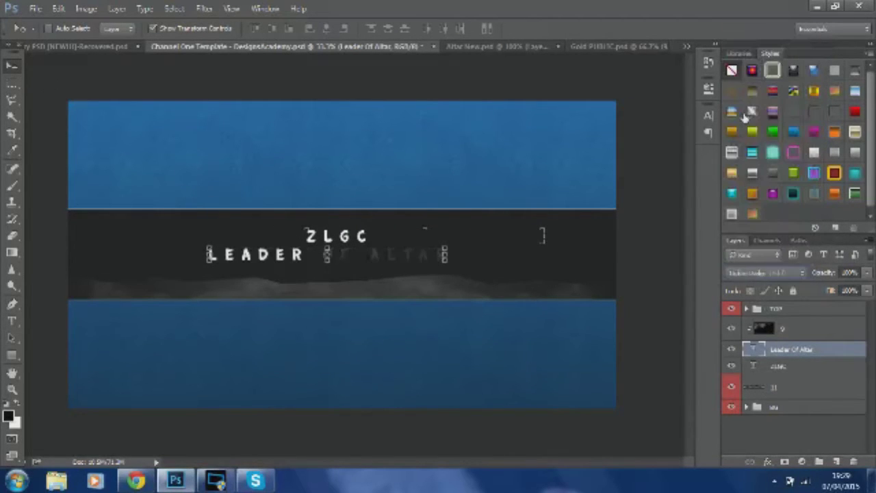
Duplicate smoke texture 9 directly above the ZLGC text layer and clip the copy to that text.
click(785, 369)
drag(809, 331, 813, 360)
right_click(814, 376)
click(735, 241)
Stretch the smoke texture clipped to LEADER OF ALTAR so it covers the whole text line.
click(828, 333)
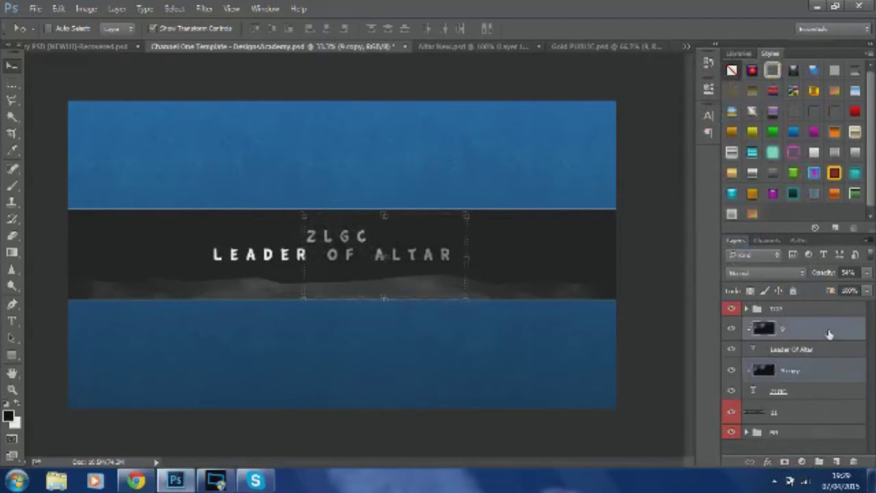
key(ctrl+t)
drag(304, 213, 130, 203)
key(Return)
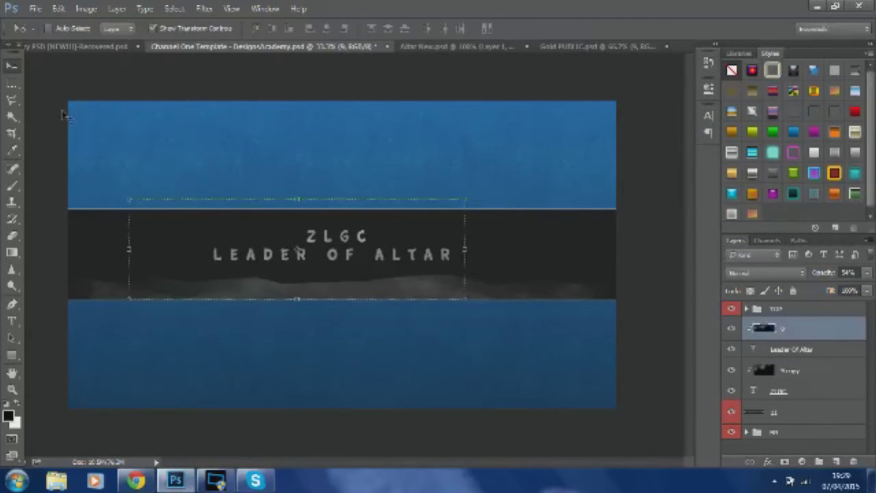
Bring the first layer of the Particles group from Gold PUBLIC.psd into the channel template.
click(595, 47)
scroll(790, 361, up, 3)
click(746, 321)
click(780, 309)
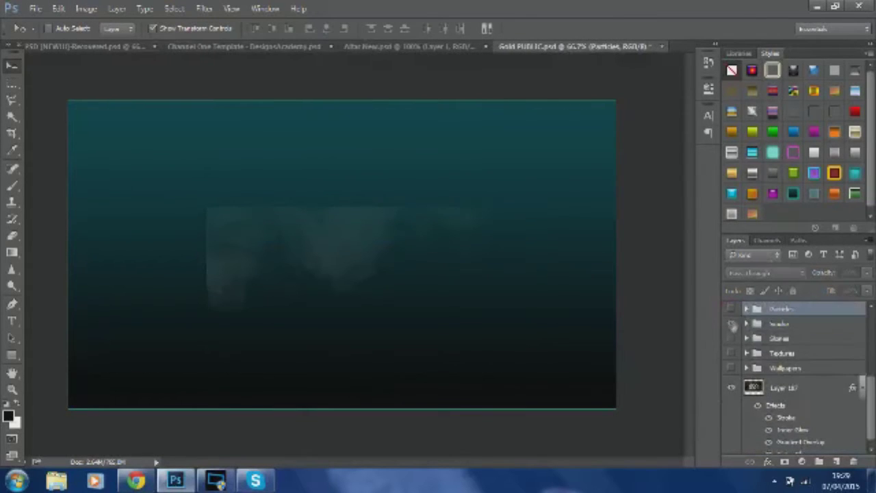
click(733, 325)
click(746, 309)
click(280, 46)
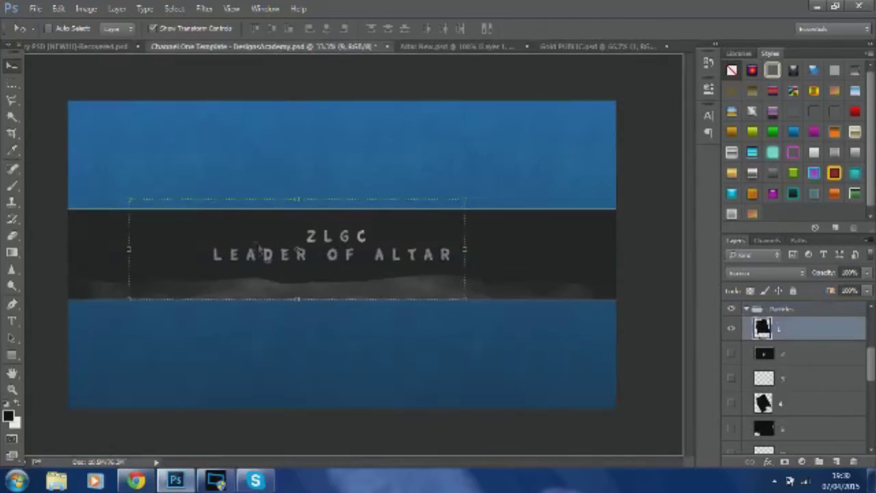
Duplicate the particle layer several times and spread the copies toward both ends of the dark band.
key(ctrl+j)
key(ctrl+j)
key(ctrl+j)
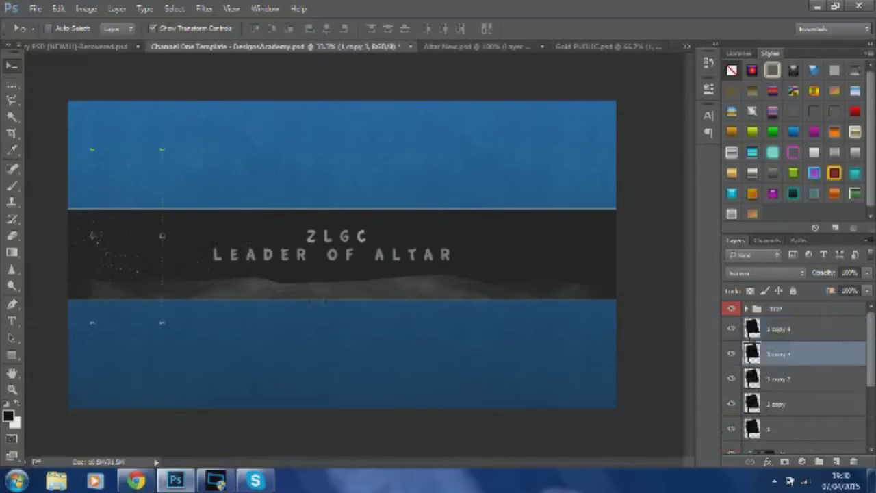
ctrl+click(99, 275)
key(alt+bracketleft)
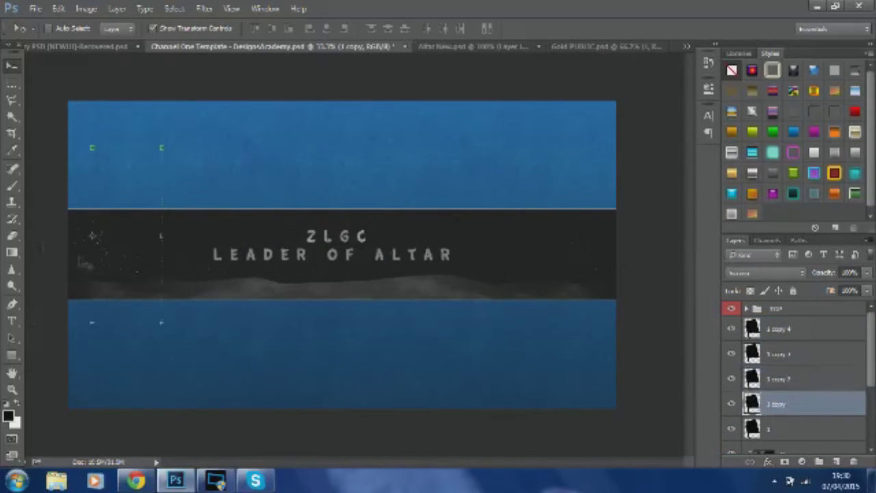
drag(472, 259, 471, 259)
Bring the New Layout Light layer from Gold PUBLIC.psd into the template, along the dark band's upper edge.
click(572, 46)
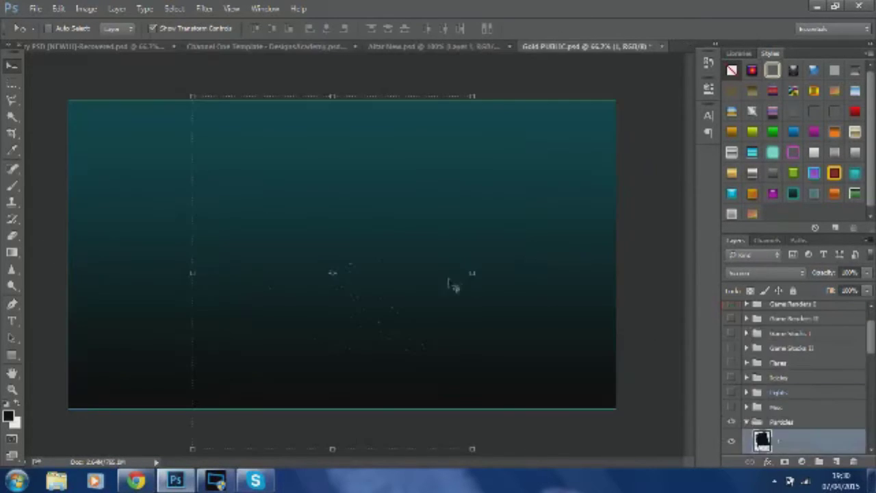
click(732, 412)
click(733, 437)
click(733, 413)
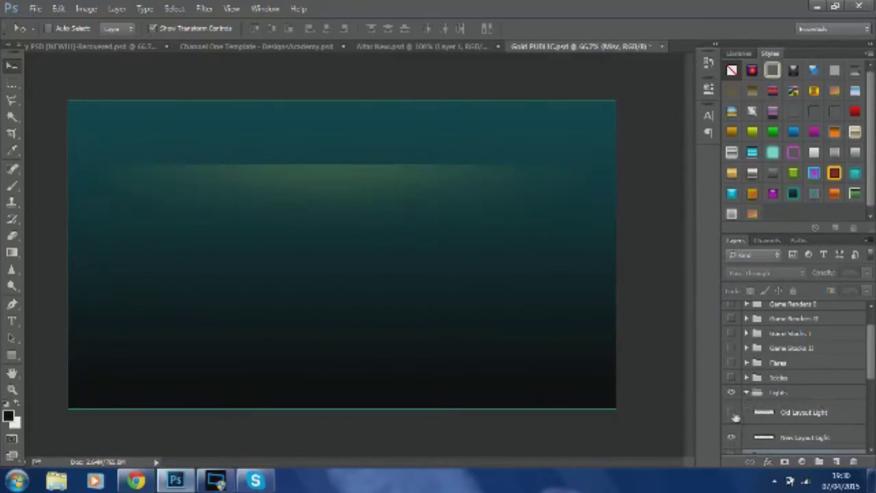
click(815, 437)
drag(408, 210, 343, 219)
drag(380, 229, 384, 227)
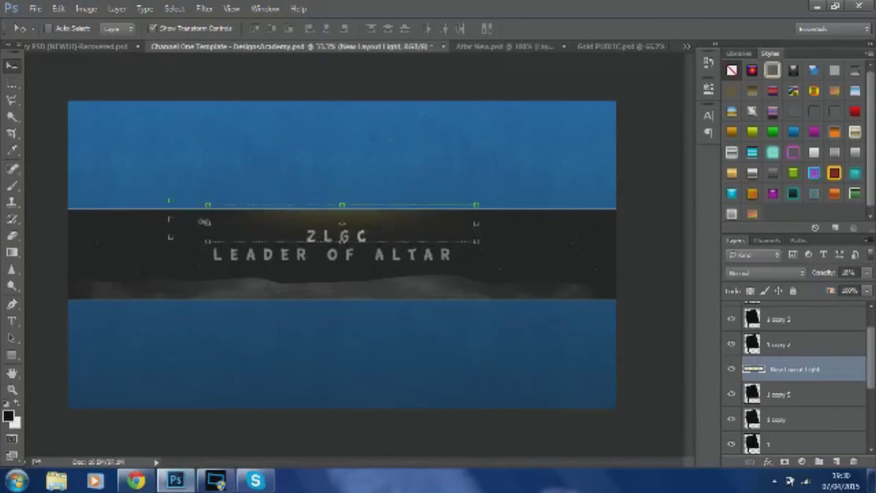
Stretch the light across the full width of the banner and set its opacity to 41%.
drag(207, 223, 68, 222)
drag(476, 223, 638, 212)
drag(829, 288, 832, 288)
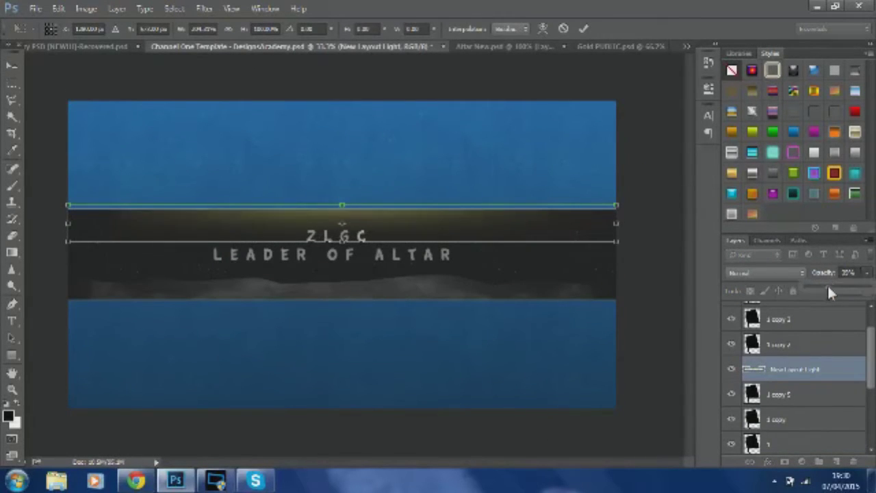
key(Return)
Recolour the light to a neutral greyish-white glow with Hue/Saturation.
key(ctrl+u)
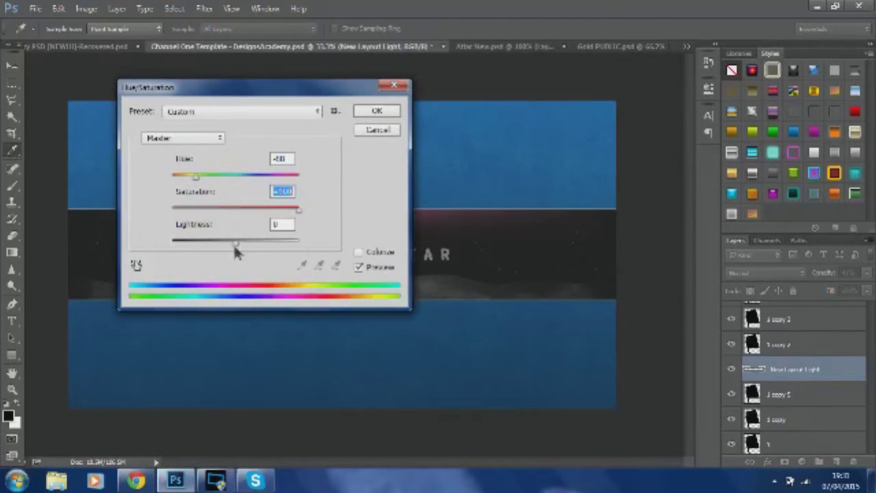
click(376, 112)
click(604, 47)
click(747, 393)
click(270, 47)
On a new layer, outline a stepped plate shape with angled ends around both text lines using the Polygonal Lasso.
key(p)
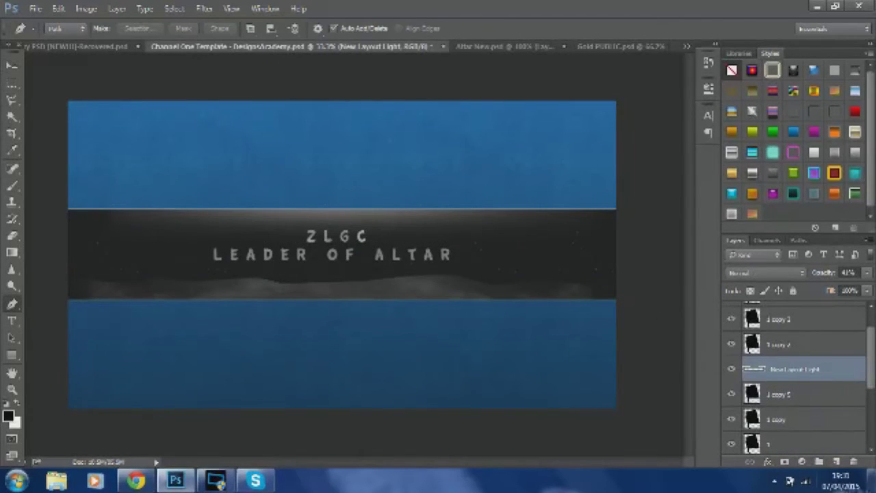
key(ctrl+shift+alt+n)
key(l)
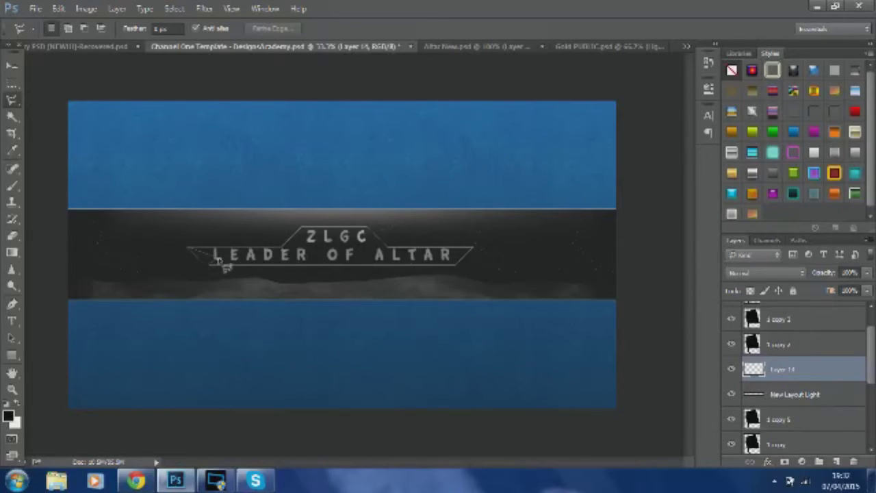
click(226, 263)
Fill the plate-shaped selection around the text with a light solid colour.
right_click(226, 262)
click(253, 202)
click(425, 130)
click(425, 154)
click(771, 126)
click(524, 133)
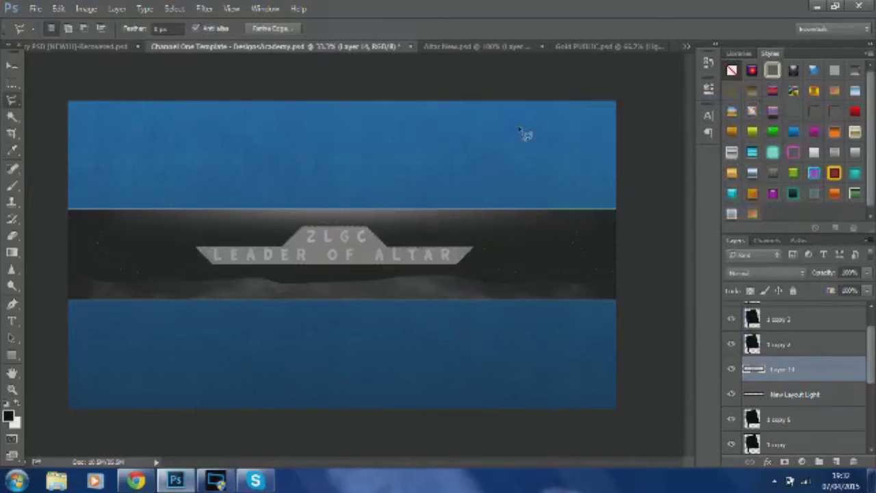
Place the plate layer beneath the ZLGC text and set it to Hard Light at a strongly reduced opacity.
scroll(828, 411, down, 5)
click(765, 273)
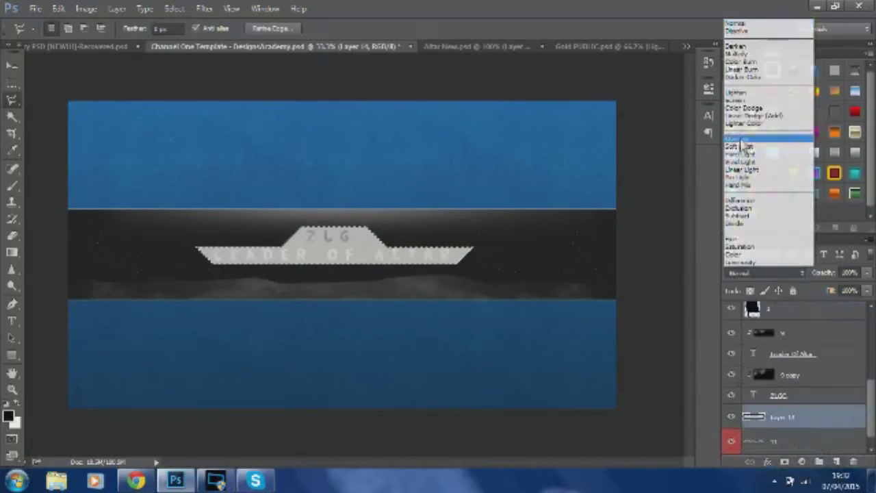
click(777, 143)
click(765, 272)
click(777, 152)
drag(867, 273, 829, 292)
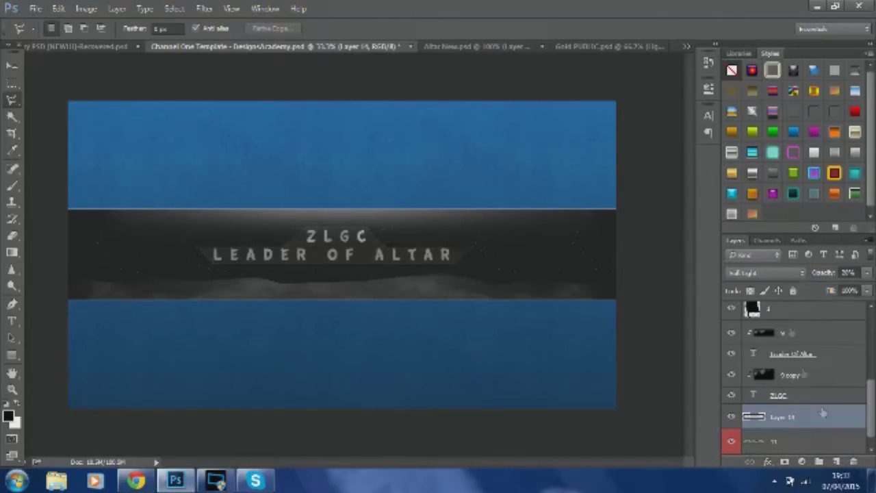
Shift the hue and raise the saturation of the plate layer behind the text with Hue/Saturation.
key(ctrl+u)
drag(258, 181, 275, 183)
click(281, 211)
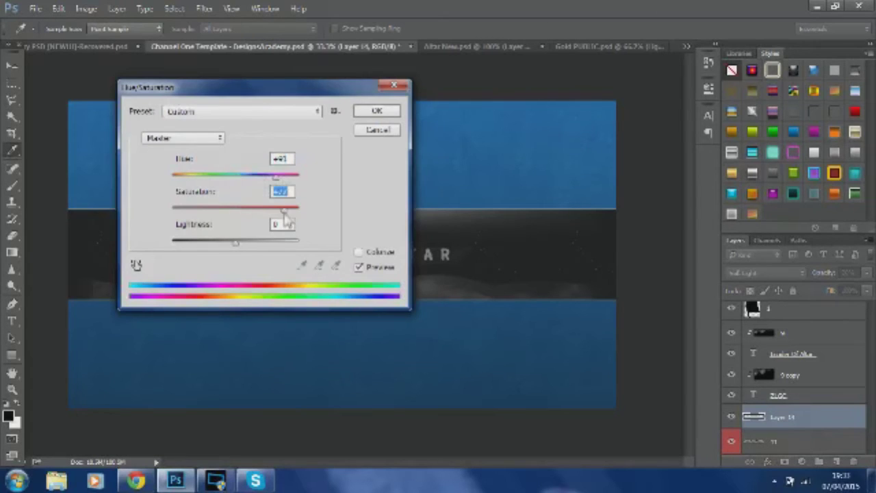
click(373, 110)
click(12, 66)
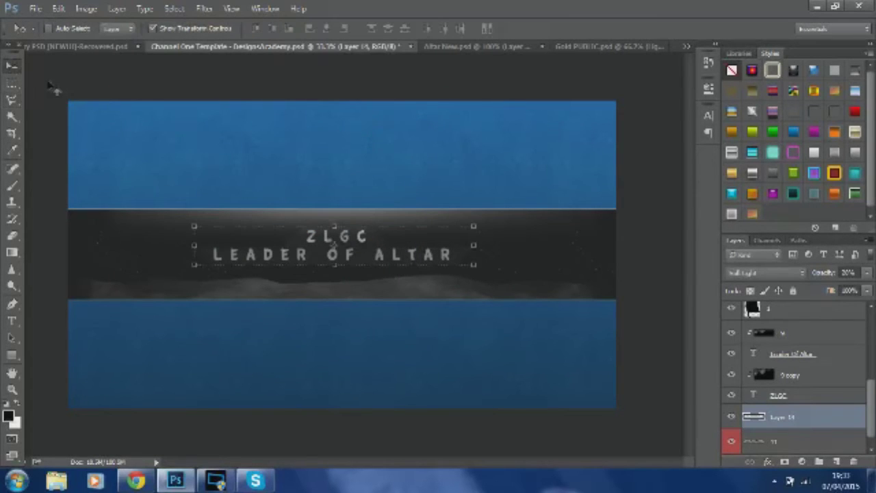
Save the banner as a separate Photoshop file under a new name in the Banners folder.
click(35, 9)
click(69, 147)
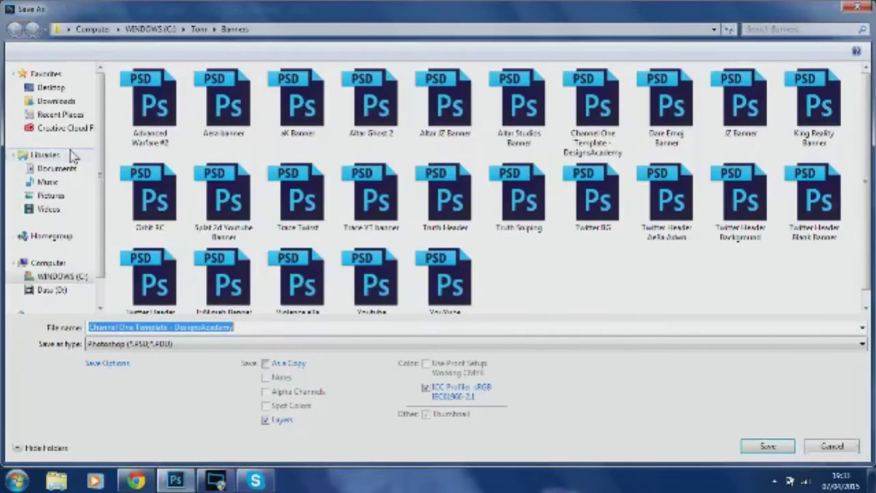
text(Lukas)
key(Return)
key(Return)
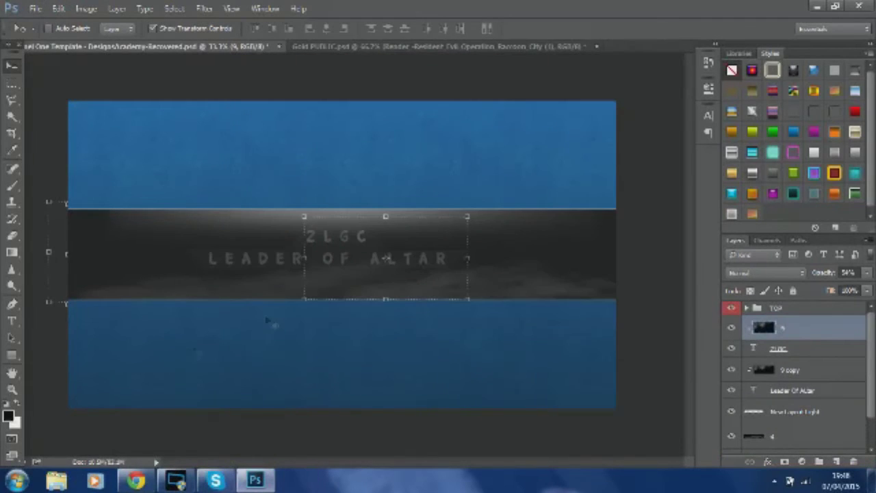
Position the Resident Evil render at the dark band's left end and set it to Overlay at 50% opacity.
key(ctrl+Tab)
drag(590, 208, 164, 252)
click(868, 273)
drag(869, 286, 824, 281)
click(766, 273)
click(741, 138)
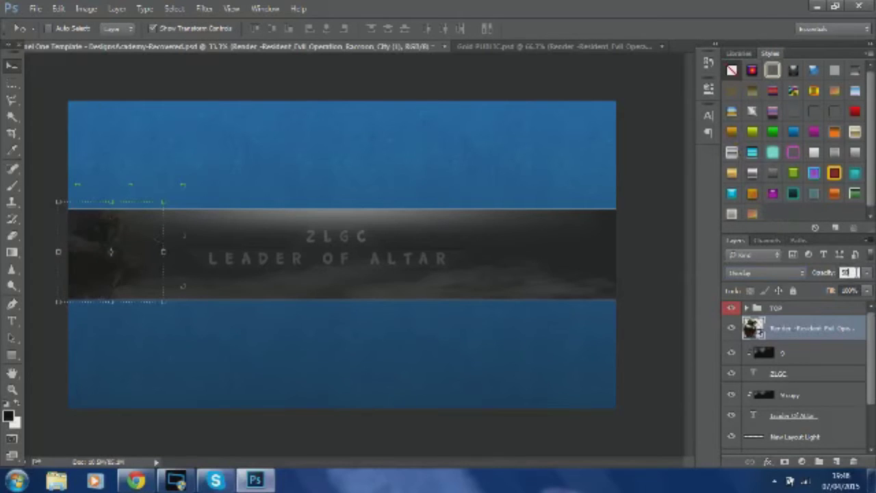
Duplicate the soldier render, move the copy to the band's right end and flip it horizontally.
key(ctrl+j)
drag(133, 276, 620, 273)
click(59, 8)
mouse_move(118, 257)
click(293, 397)
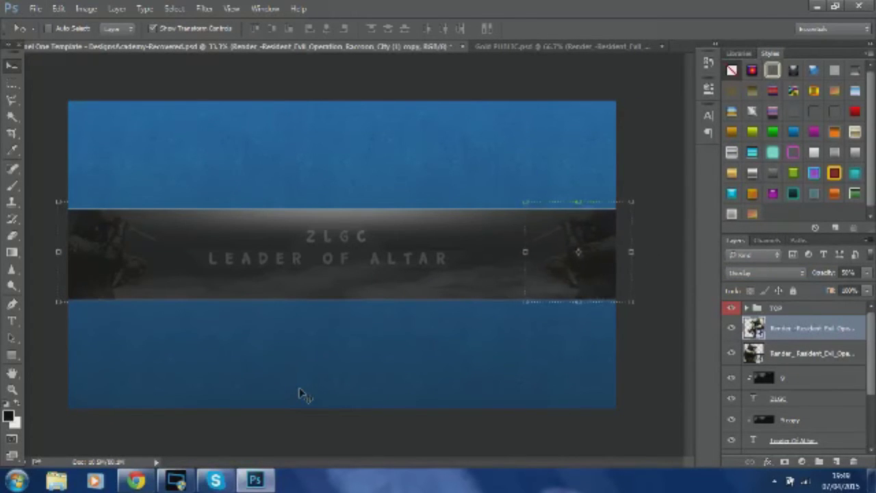
Merge the two soldier render layers and set the merged layer to Hard Light.
shift+click(836, 355)
right_click(836, 356)
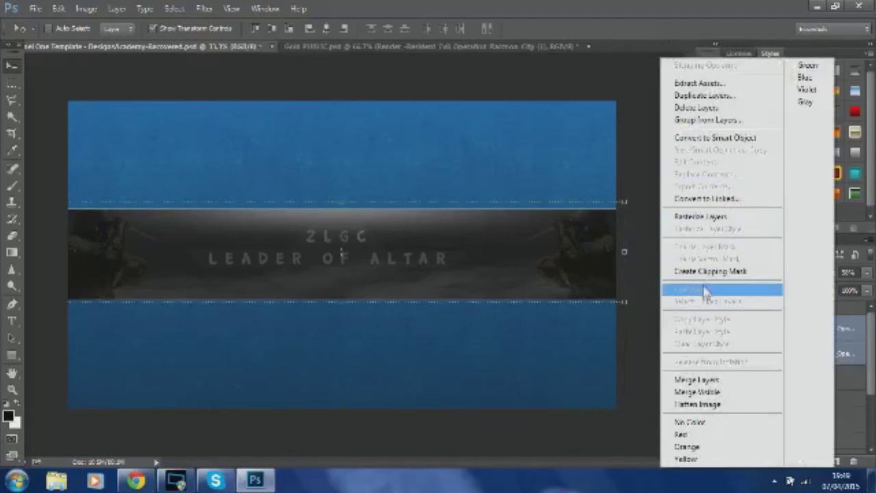
click(698, 377)
click(765, 273)
click(756, 158)
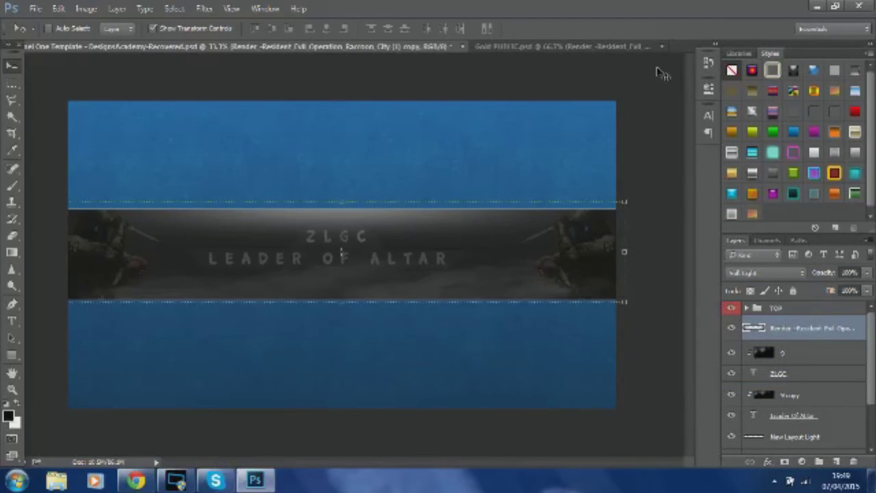
Duplicate the Colour Correction's group from the Gold PUBLIC pack into the banner document.
click(654, 46)
click(773, 323)
right_click(782, 326)
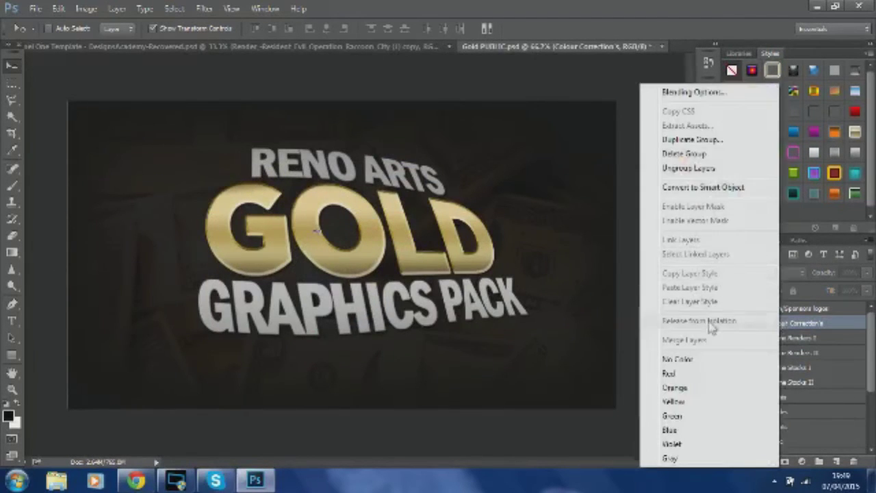
click(681, 122)
key(Return)
click(299, 47)
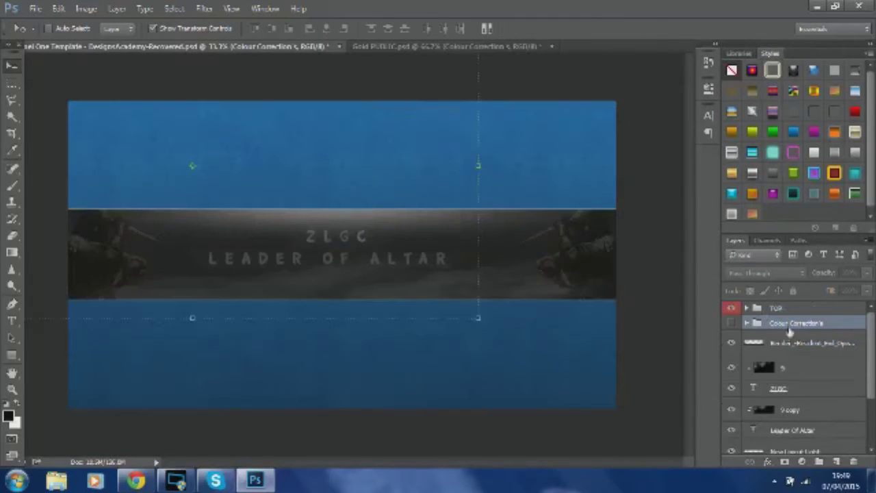
Preview the first colour corrections in the Colour Correction's group and leave the greyish one switched on.
click(746, 323)
click(732, 339)
click(732, 339)
click(732, 354)
click(732, 353)
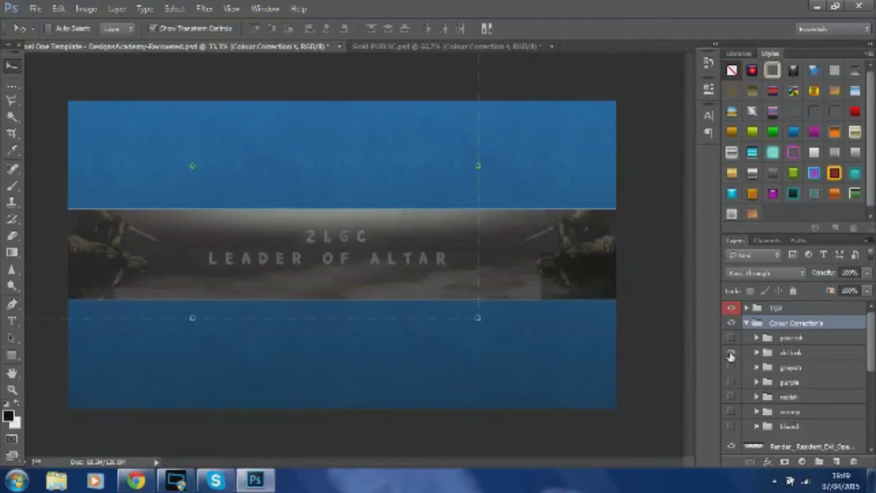
click(731, 367)
click(747, 323)
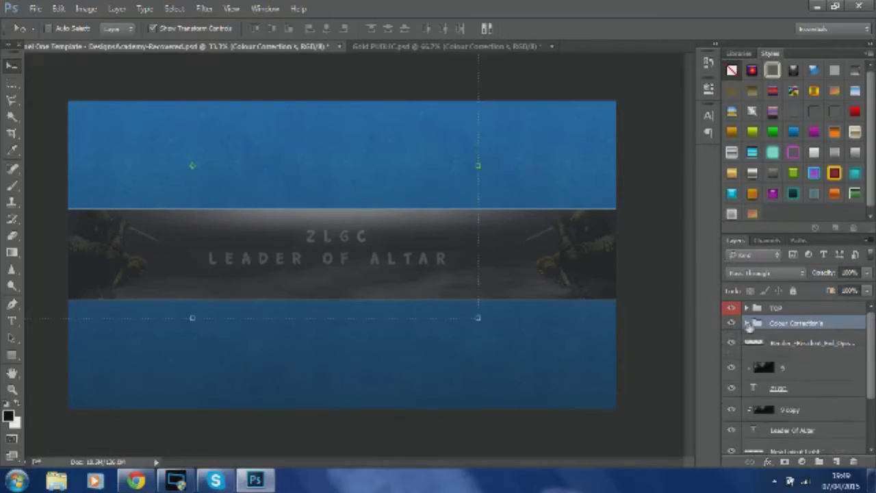
Save the finished banner document under the name Logo.
click(35, 8)
click(61, 162)
text(Logo)
key(Return)
key(Return)
Switch to the chat window and send the message "Did you want logo or gc?".
key(alt+Tab)
click(103, 252)
text(Did you want logo or gc?)
key(Return)
key(alt+Tab)
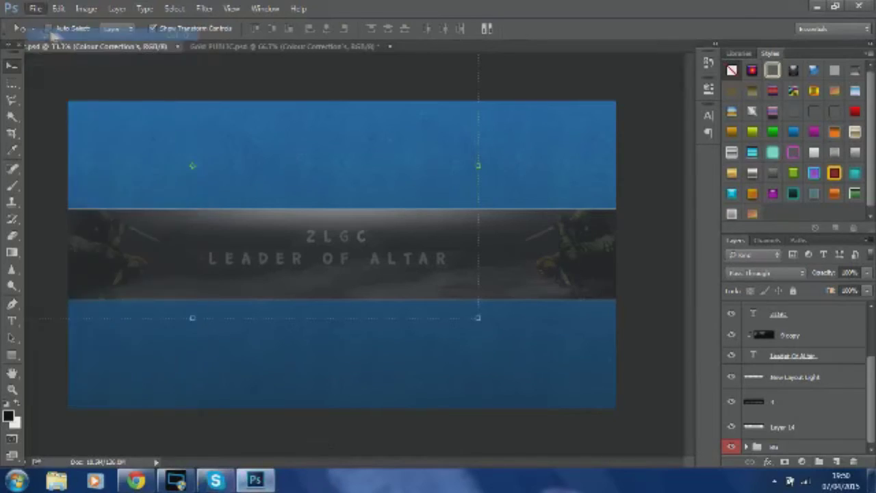
Open the Altar New Photoshop document from the artwork folder.
key(ctrl+o)
click(201, 29)
double_click(352, 115)
drag(385, 118, 387, 184)
double_click(334, 240)
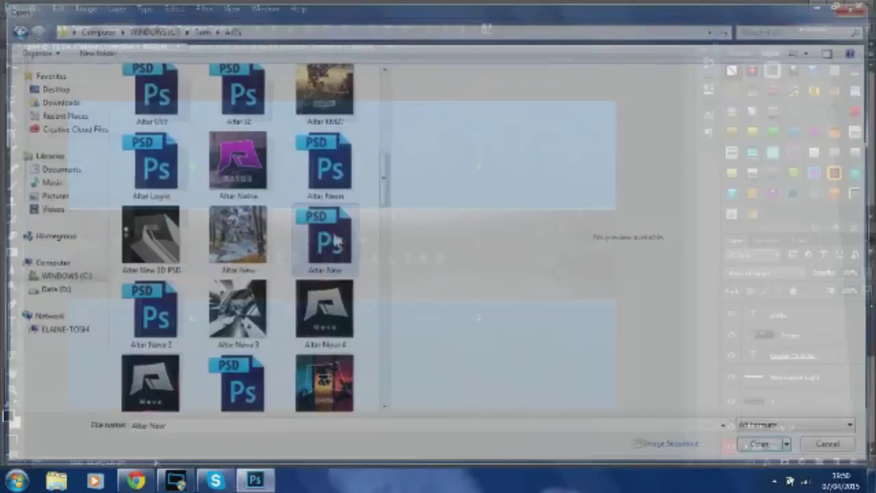
Bring smoke layer 4 from the Gold PUBLIC pack into Altar New and clip it to the logo shape.
click(241, 47)
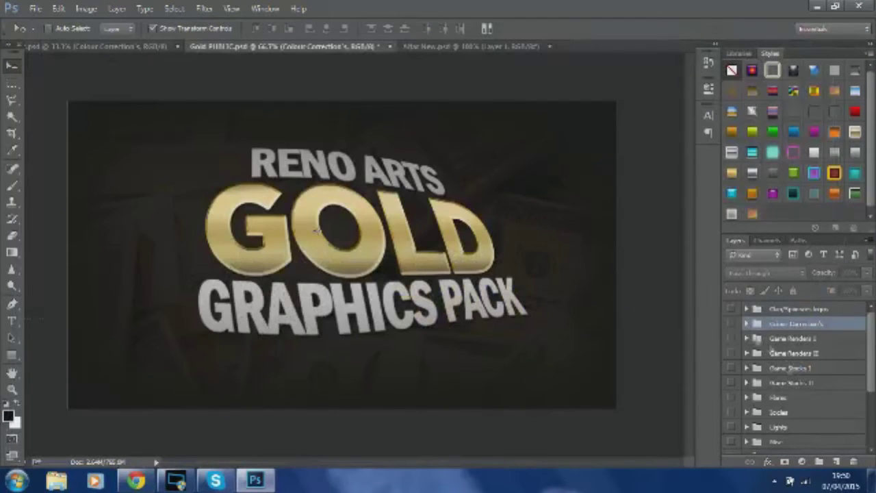
click(812, 398)
drag(871, 368, 871, 385)
click(747, 441)
drag(871, 337, 871, 385)
click(731, 357)
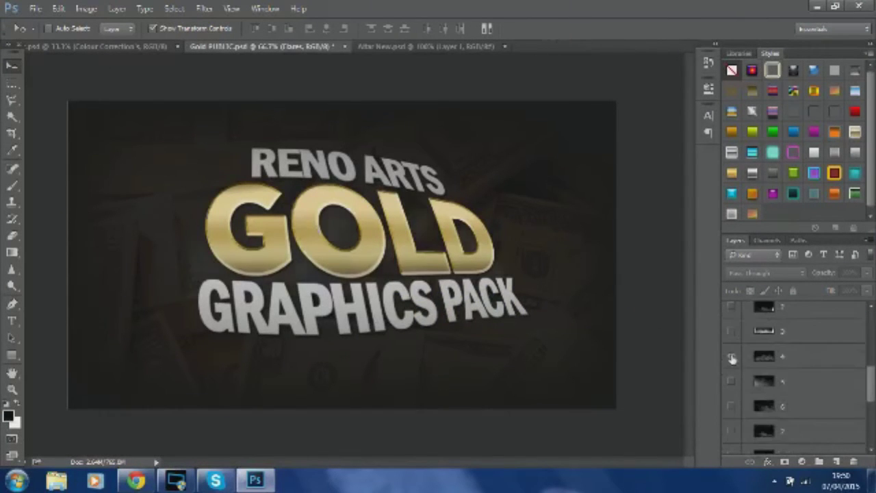
click(424, 46)
right_click(818, 314)
click(718, 248)
Add the text ZLGC below the logo and place its layer beneath the logo layer.
key(t)
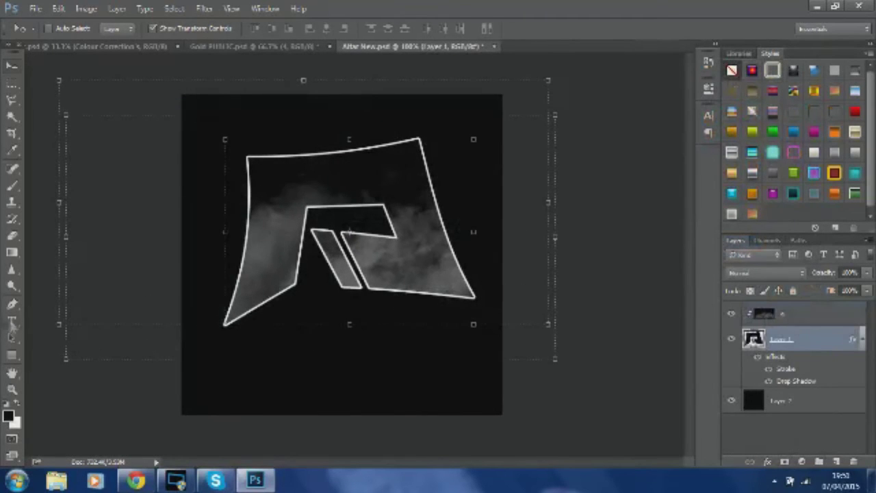
click(266, 381)
text(zLGC)
click(12, 65)
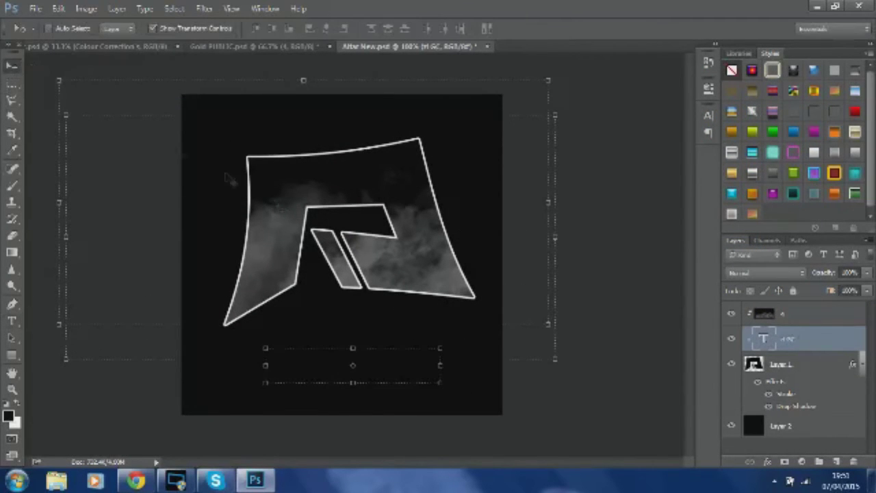
drag(813, 347, 814, 404)
Reduce the ZLGC text's font size and increase its letter tracking.
click(13, 321)
drag(265, 369, 464, 360)
click(708, 116)
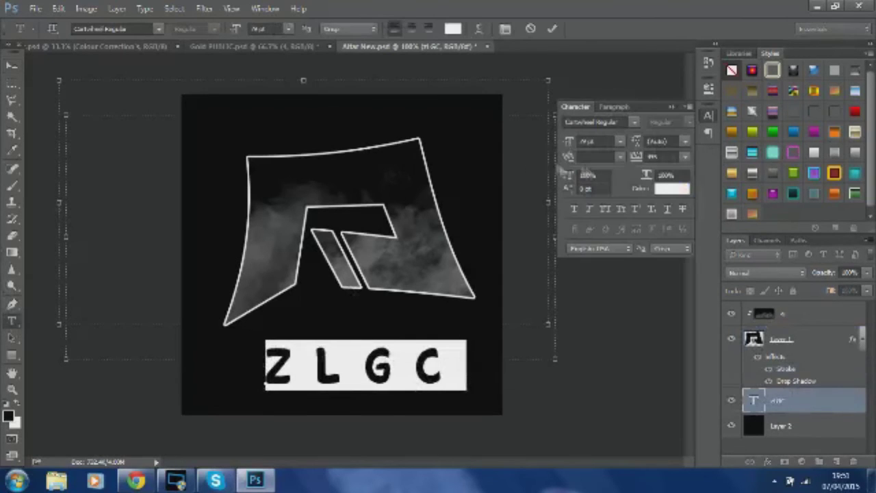
drag(571, 141, 560, 143)
drag(633, 157, 639, 157)
click(12, 65)
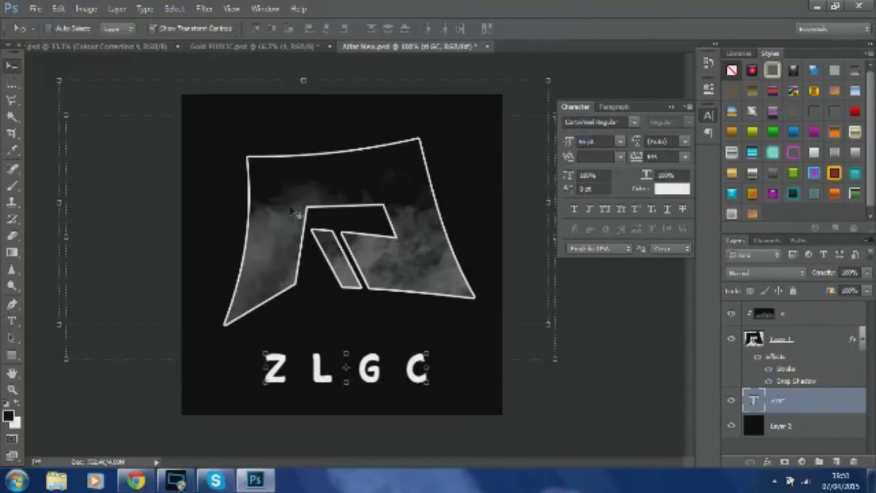
Duplicate the smoke layer, place the copy above the ZLGC text layer and clip it to the text.
click(708, 114)
click(829, 318)
key(ctrl+j)
drag(829, 319, 832, 390)
right_click(832, 398)
click(719, 240)
Shift the clipped smoke copy down over the ZLGC letters and set its blend mode to Normal.
click(752, 425)
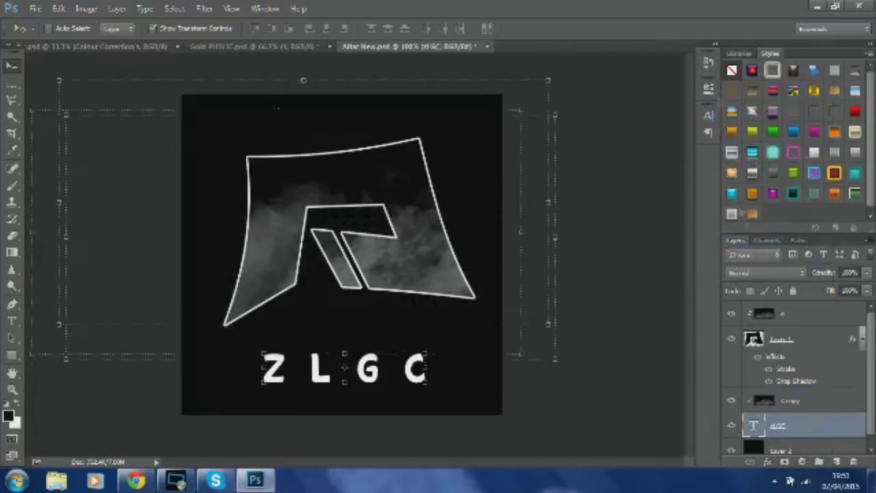
click(787, 400)
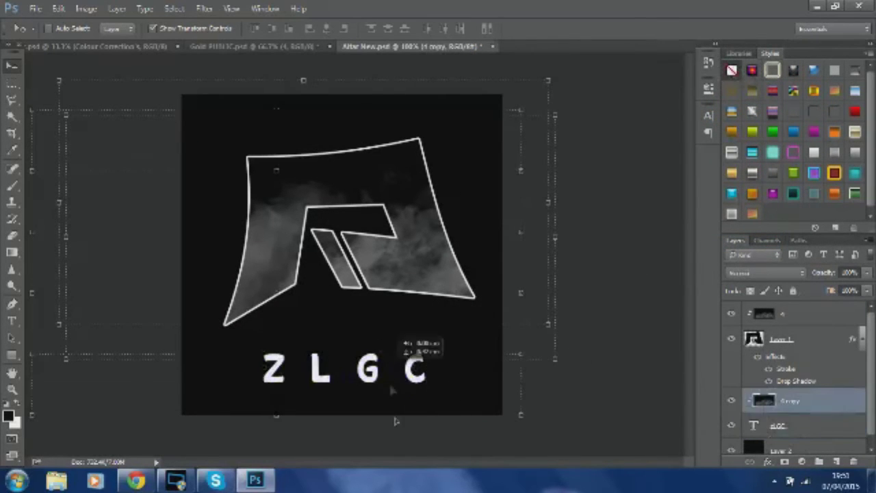
click(799, 274)
click(749, 24)
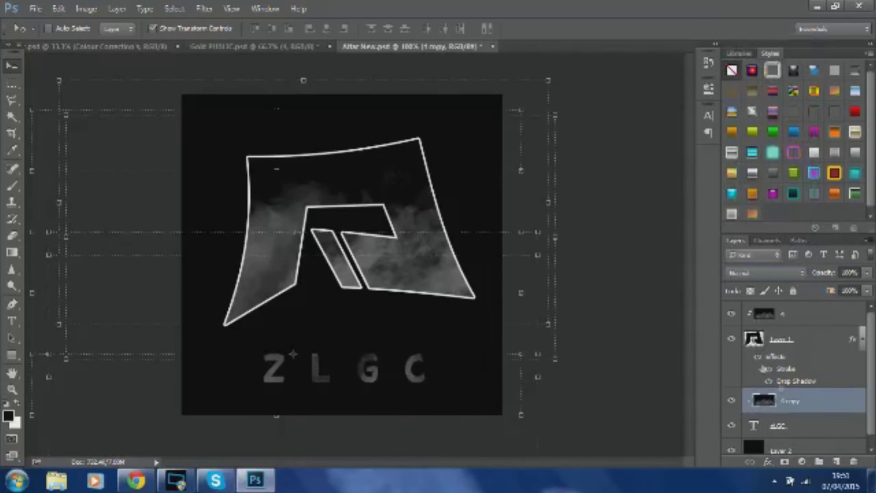
Add a white outer glow to the ZLGC text and an outer glow in place of the logo's stroke.
double_click(818, 425)
click(465, 248)
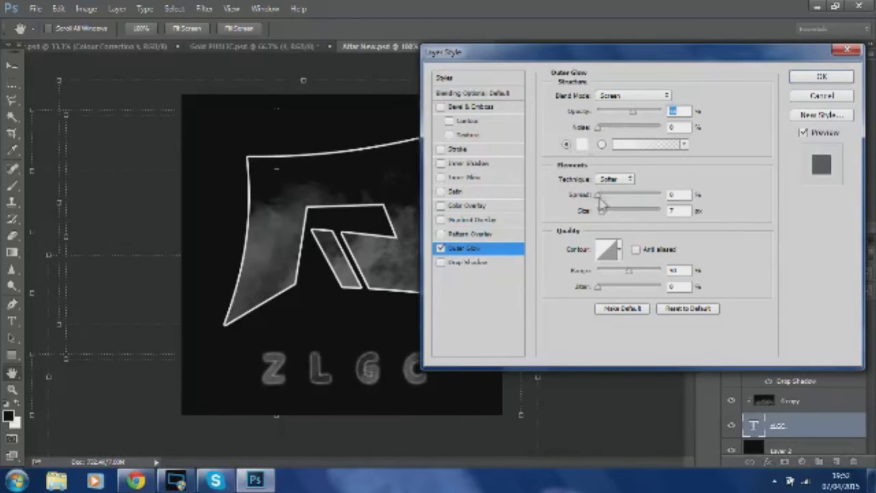
click(582, 143)
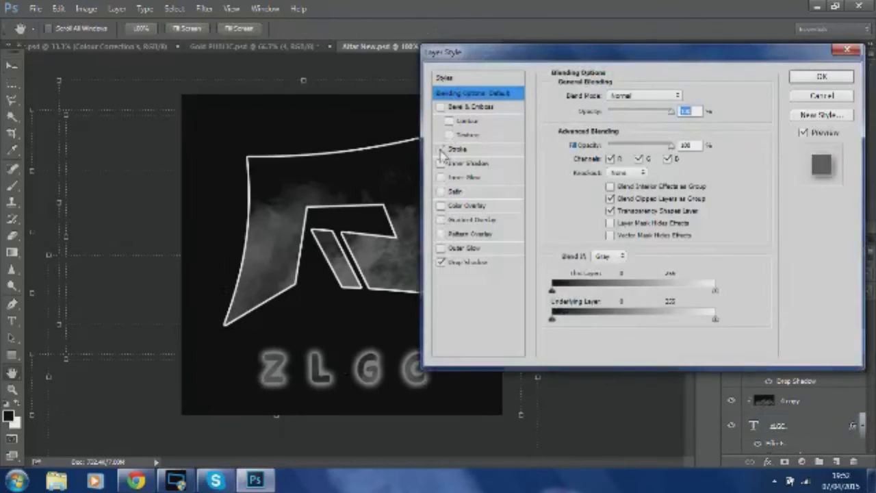
click(440, 247)
click(609, 198)
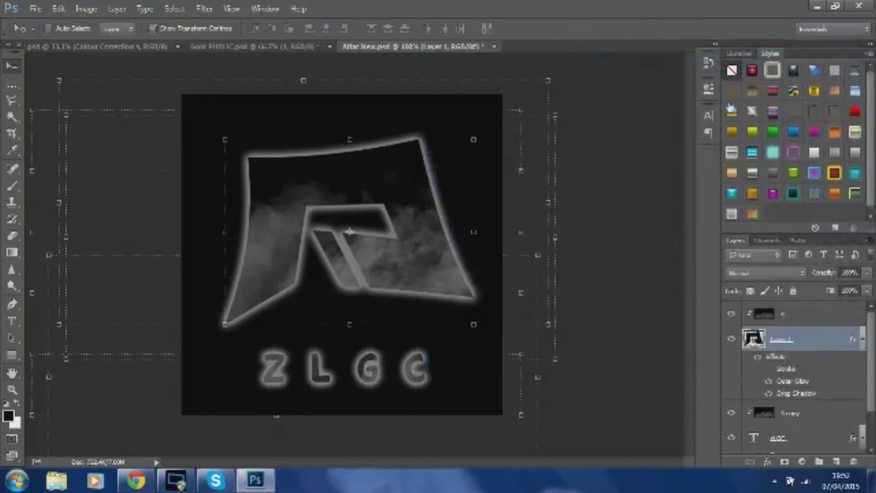
Save the logo artwork as a new Photoshop file named lOGIC avi.
click(136, 481)
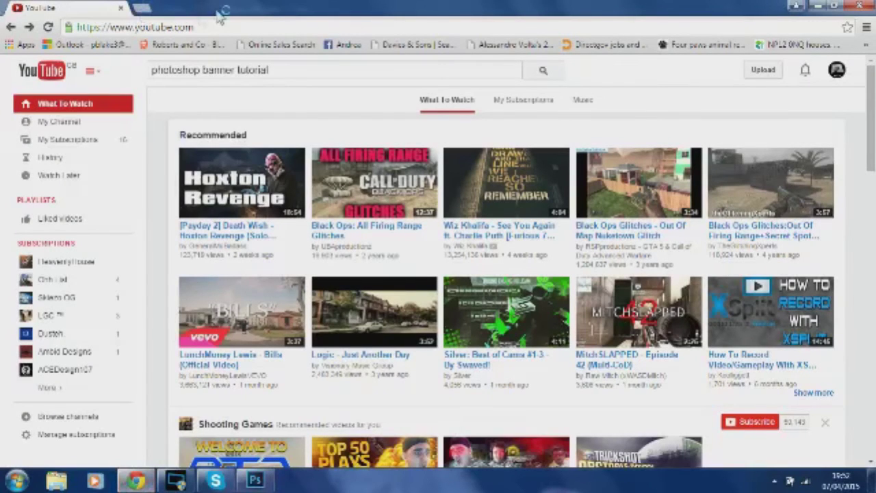
click(254, 480)
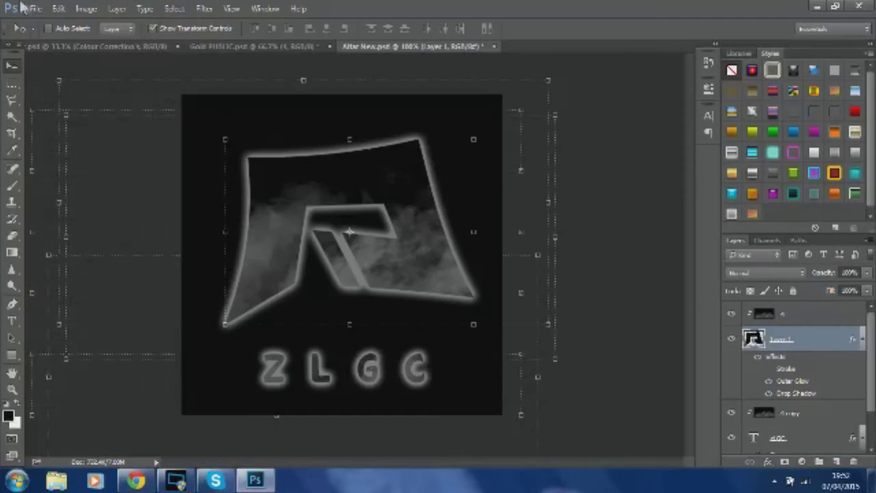
key(ctrl+shift+s)
text(lOGIC)
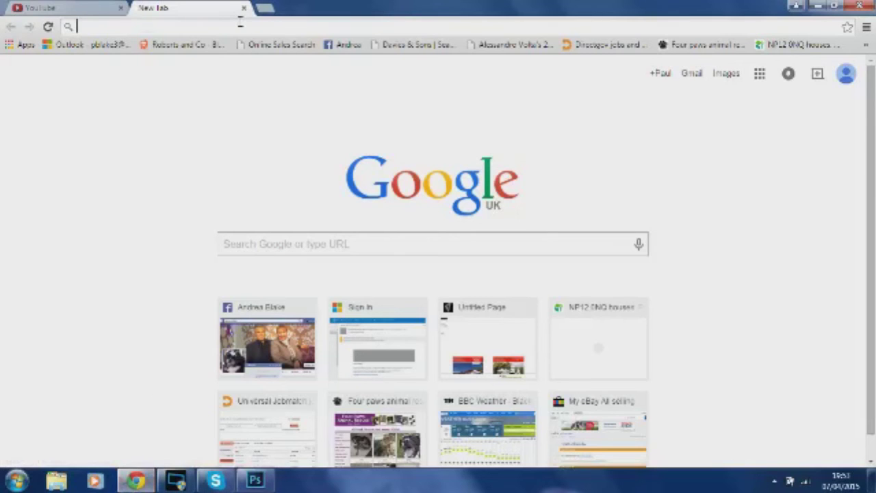
In Chrome, search Google for "smoke wallpaper" and copy the white smoke image on a black background.
text(smoke wallpaper)
key(Return)
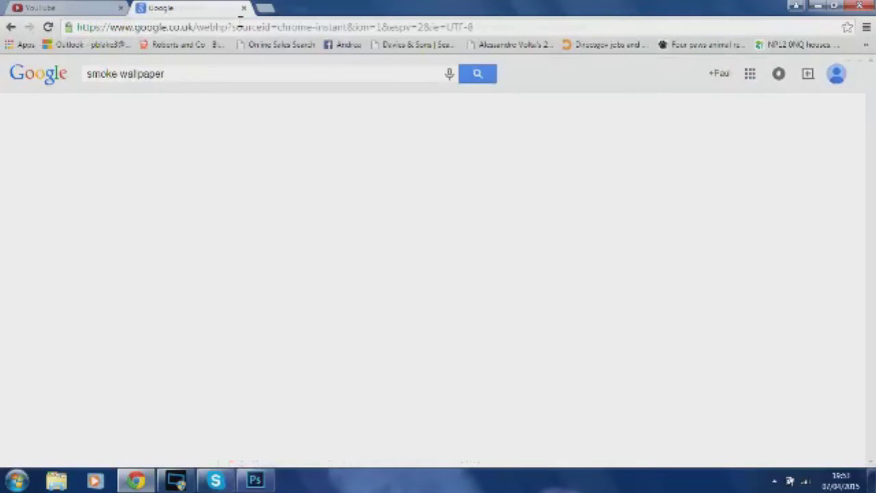
click(136, 295)
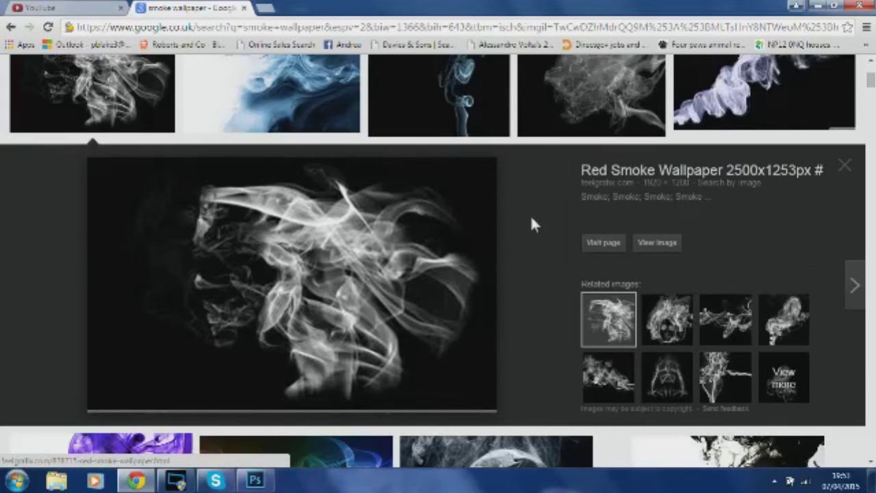
right_click(375, 322)
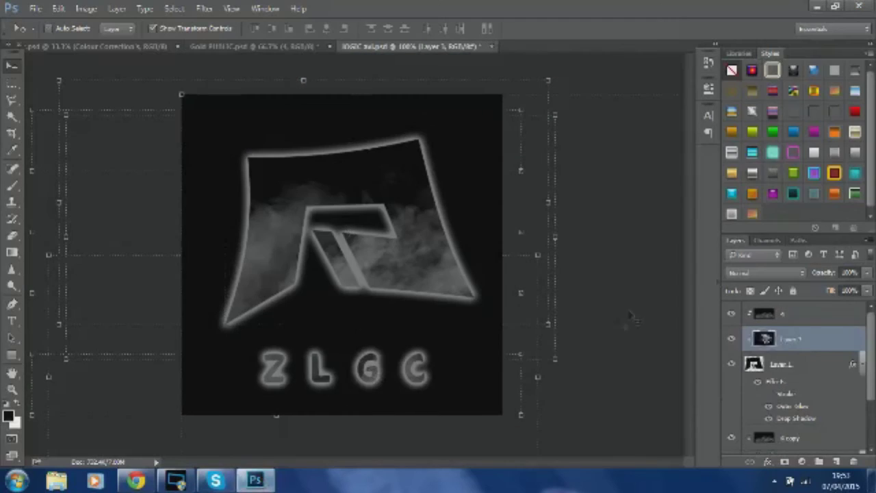
Reposition the pasted smoke image and move its layer beneath the logo and ZLGC text as a background.
drag(805, 320, 820, 344)
right_click(822, 340)
click(774, 288)
click(791, 315)
drag(362, 279, 184, 231)
drag(430, 279, 244, 230)
drag(787, 314, 794, 407)
Clip the smoke texture to the logo again and reposition the smoke copy over the ZLGC text.
scroll(821, 350, up, 3)
right_click(811, 339)
click(720, 242)
right_click(810, 322)
click(722, 245)
click(816, 412)
drag(347, 305, 457, 332)
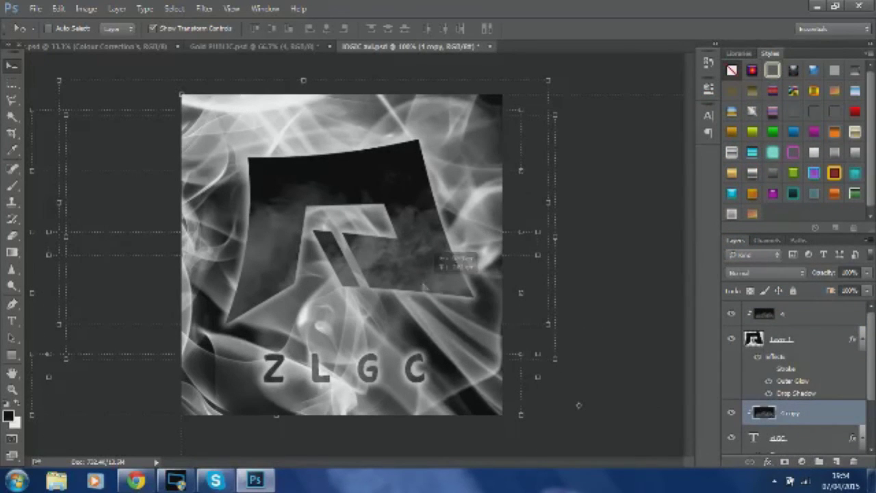
Try several blend modes, including Soft Light, on the smoke background layer.
scroll(814, 358, down, 2)
click(787, 425)
click(765, 272)
click(753, 197)
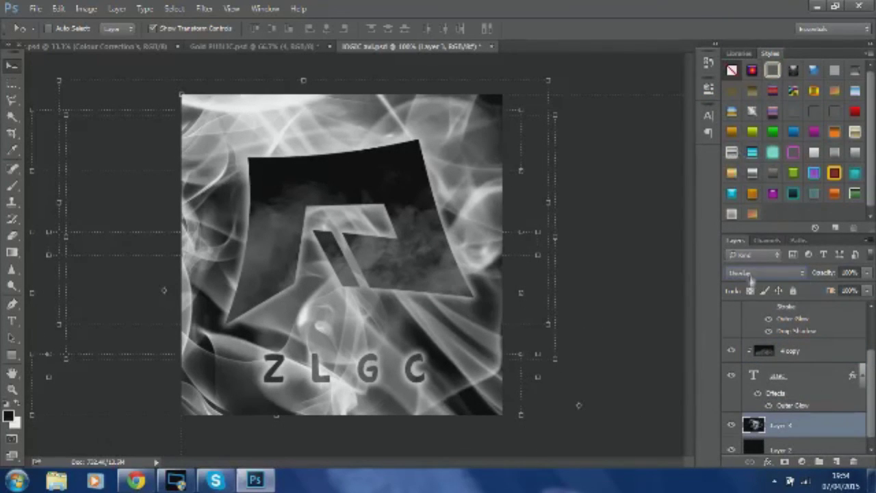
click(766, 272)
click(742, 146)
click(766, 272)
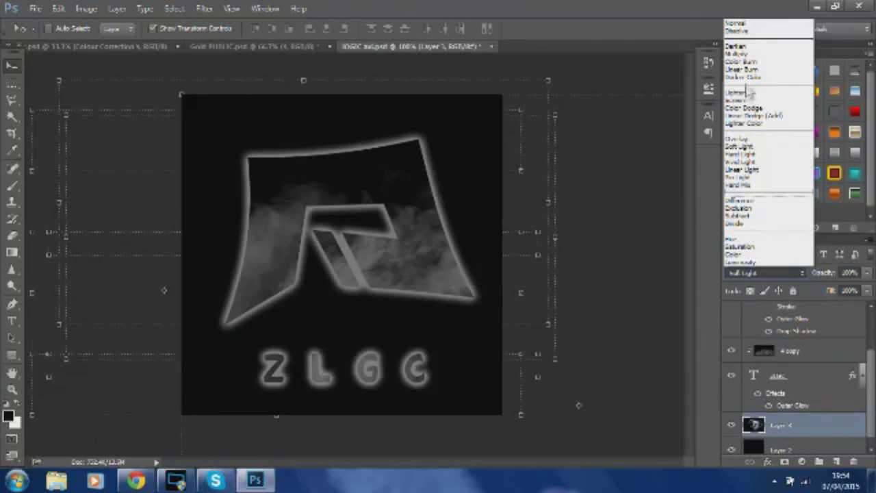
click(747, 95)
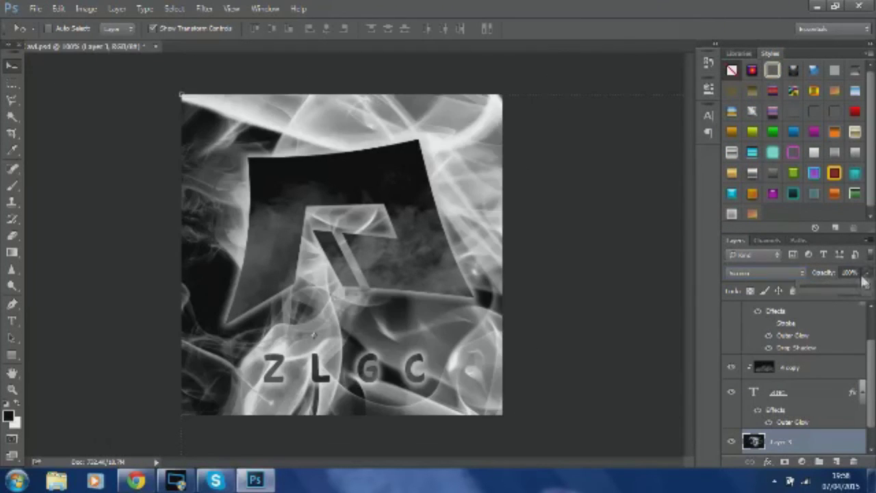
Lower the smoke background layer's opacity to 20%.
drag(867, 273, 813, 282)
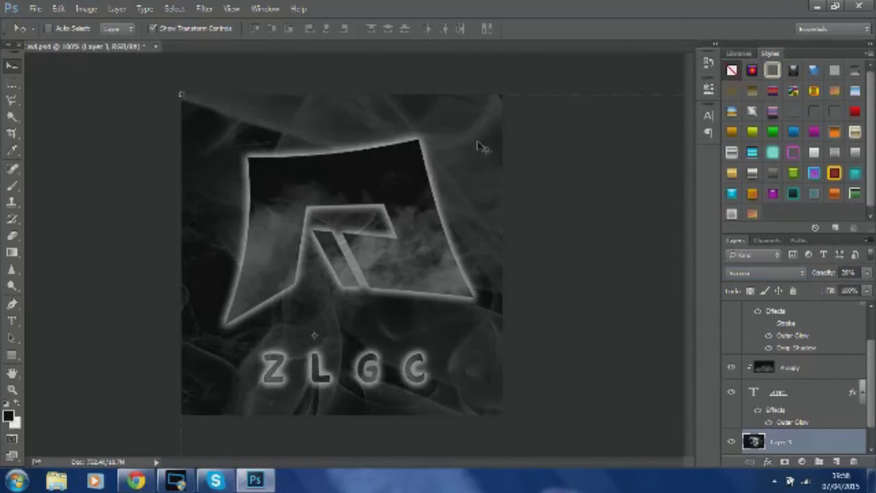